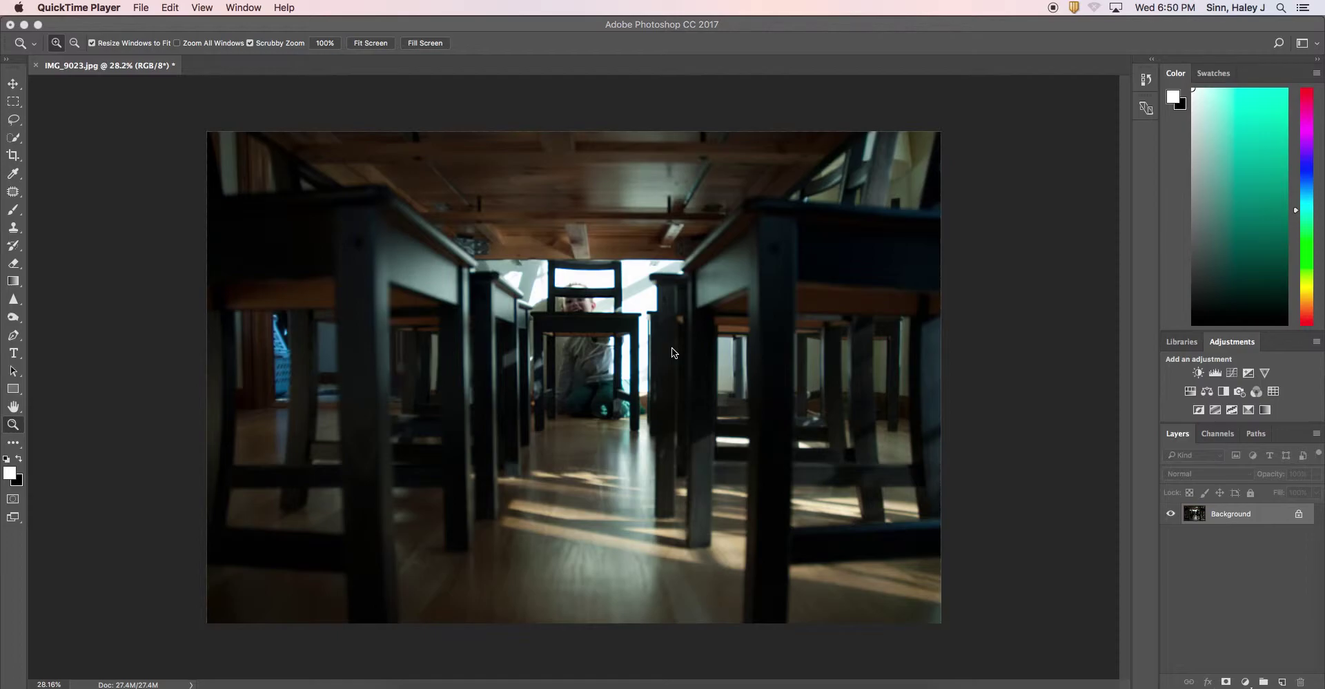
Step: Duplicate the Background layer and name the copy Retouch
drag(1269, 523, 1282, 682)
double_click(1220, 515)
text(Retouch)
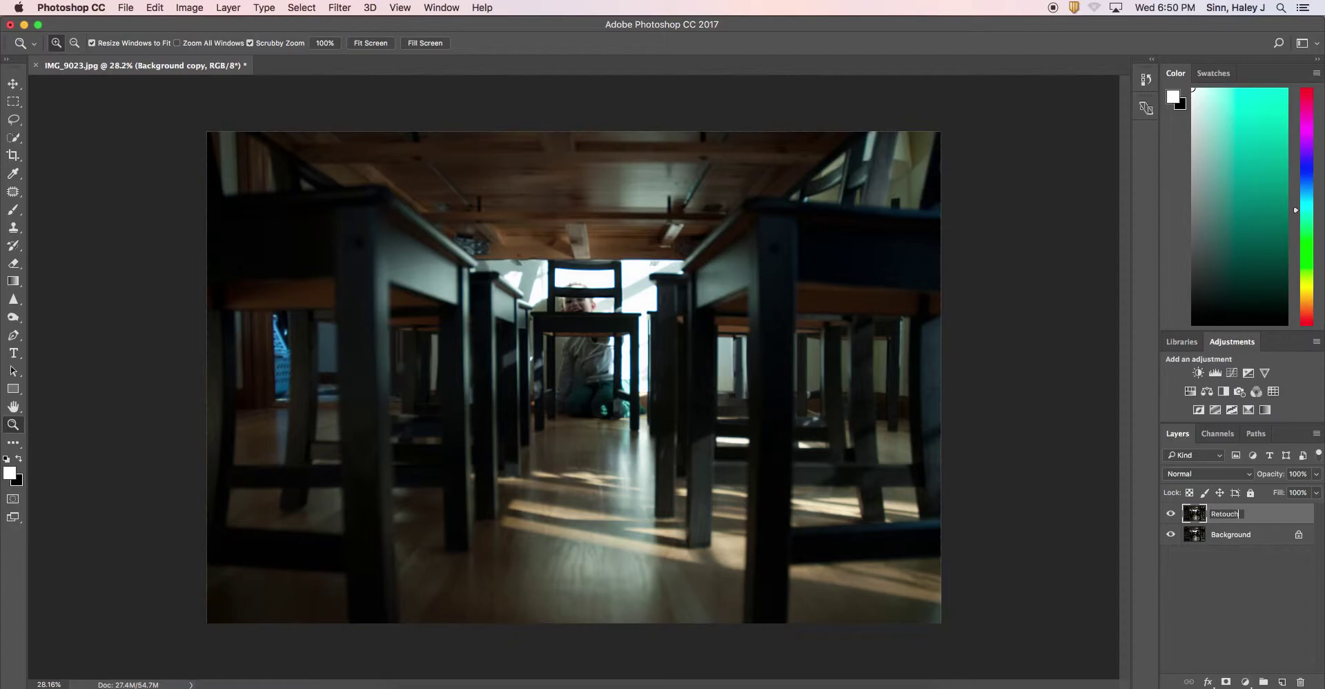
click(1275, 520)
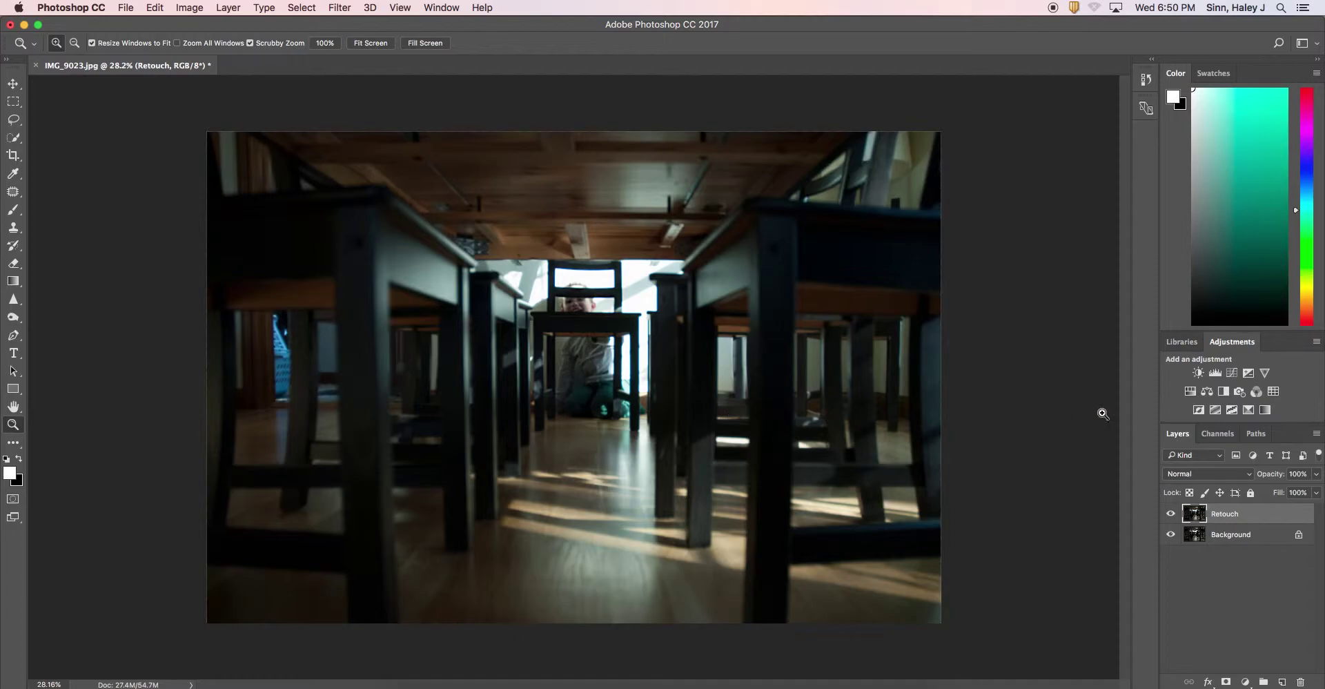
Step: Add a Brightness/Contrast adjustment layer above Retouch with the brightness set to -100
click(1198, 373)
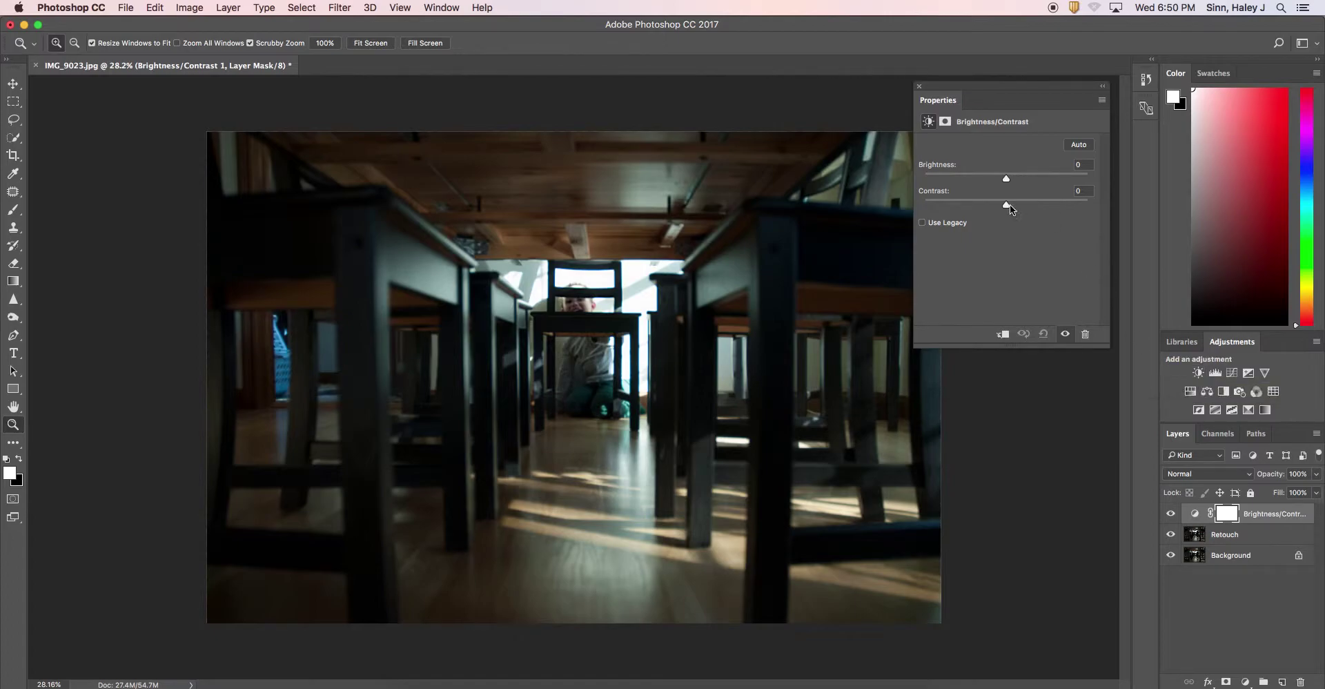
drag(1005, 179, 949, 178)
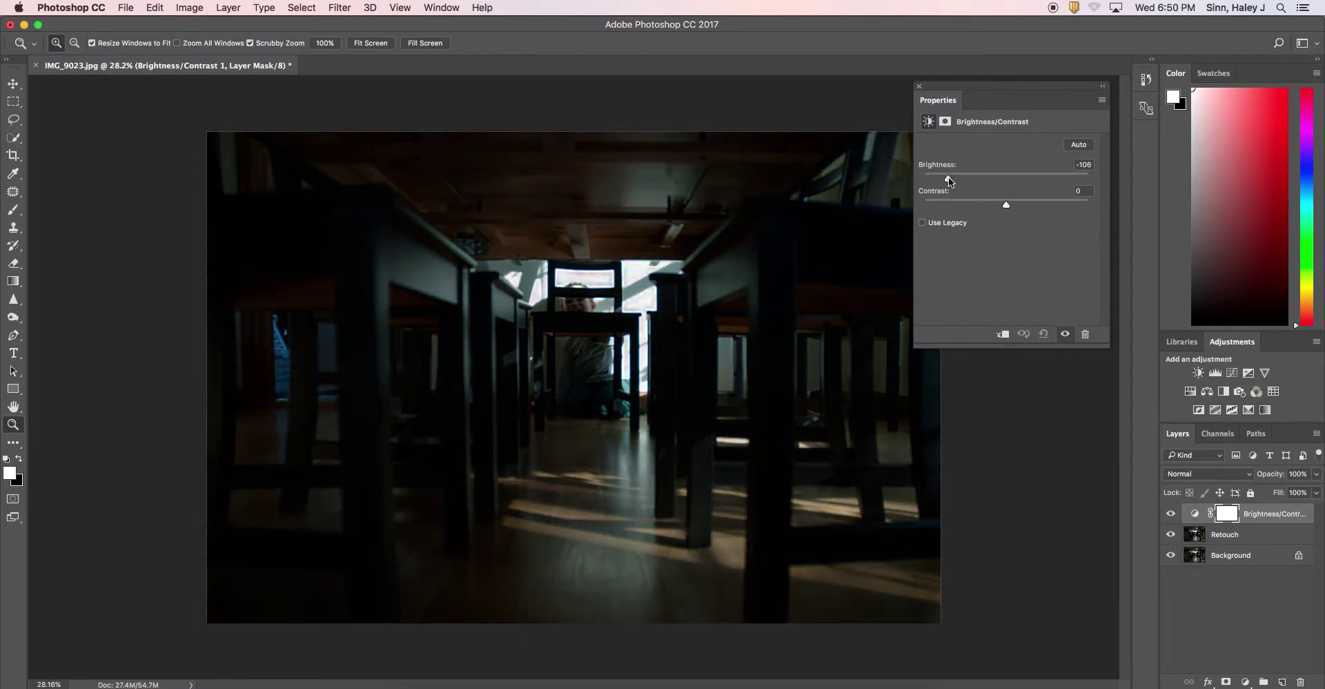
drag(951, 177, 952, 177)
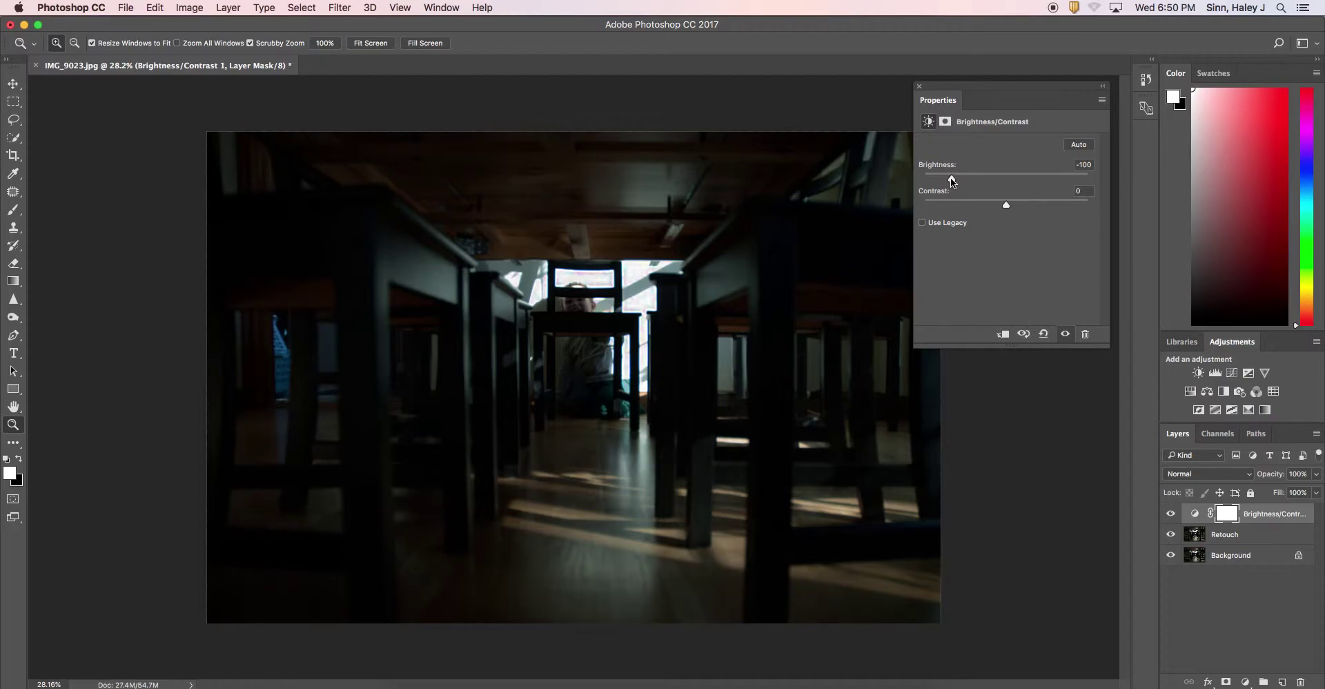
click(919, 87)
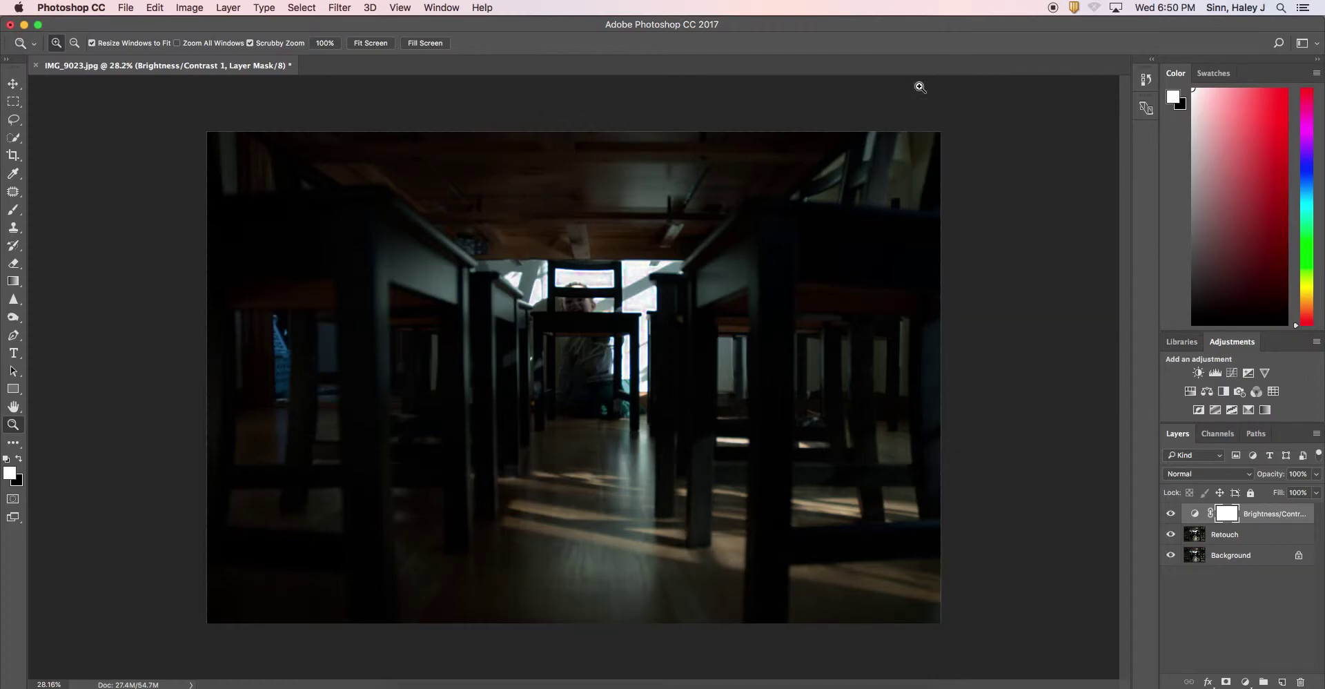
click(919, 87)
key(super+minus)
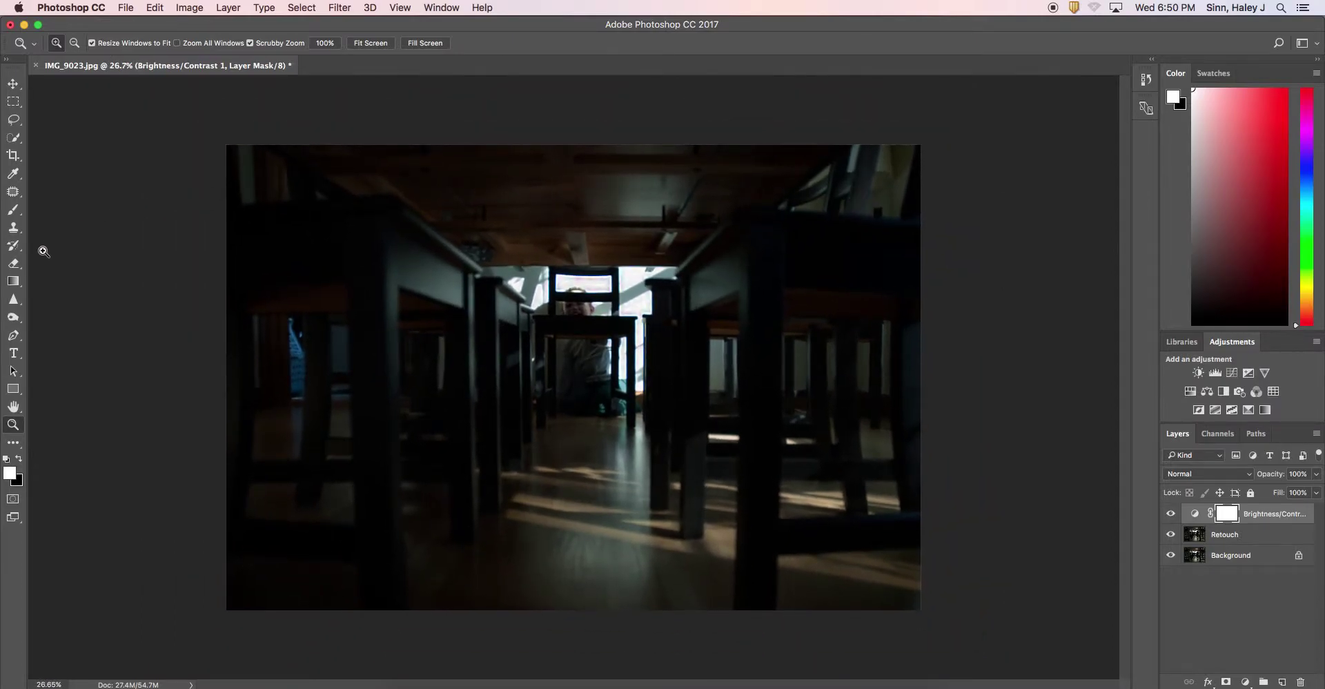
Step: Set the Gradient tool to the Black, White preset
click(14, 285)
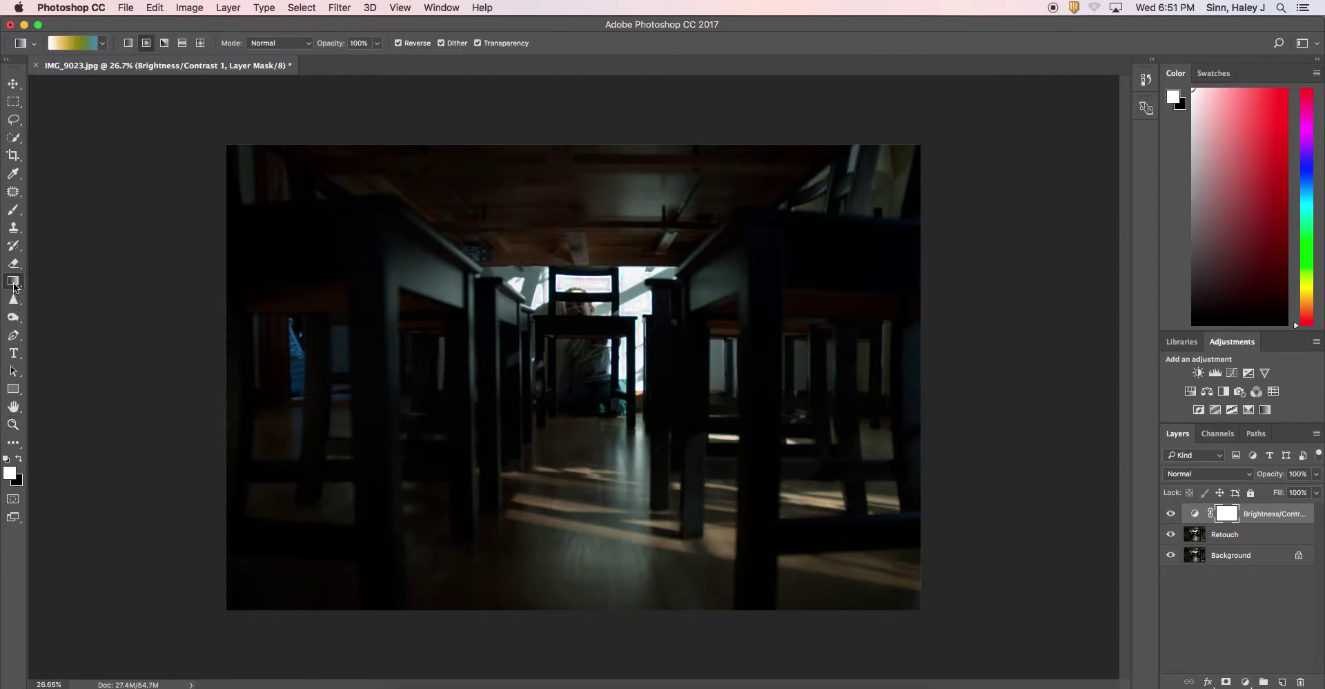
click(77, 43)
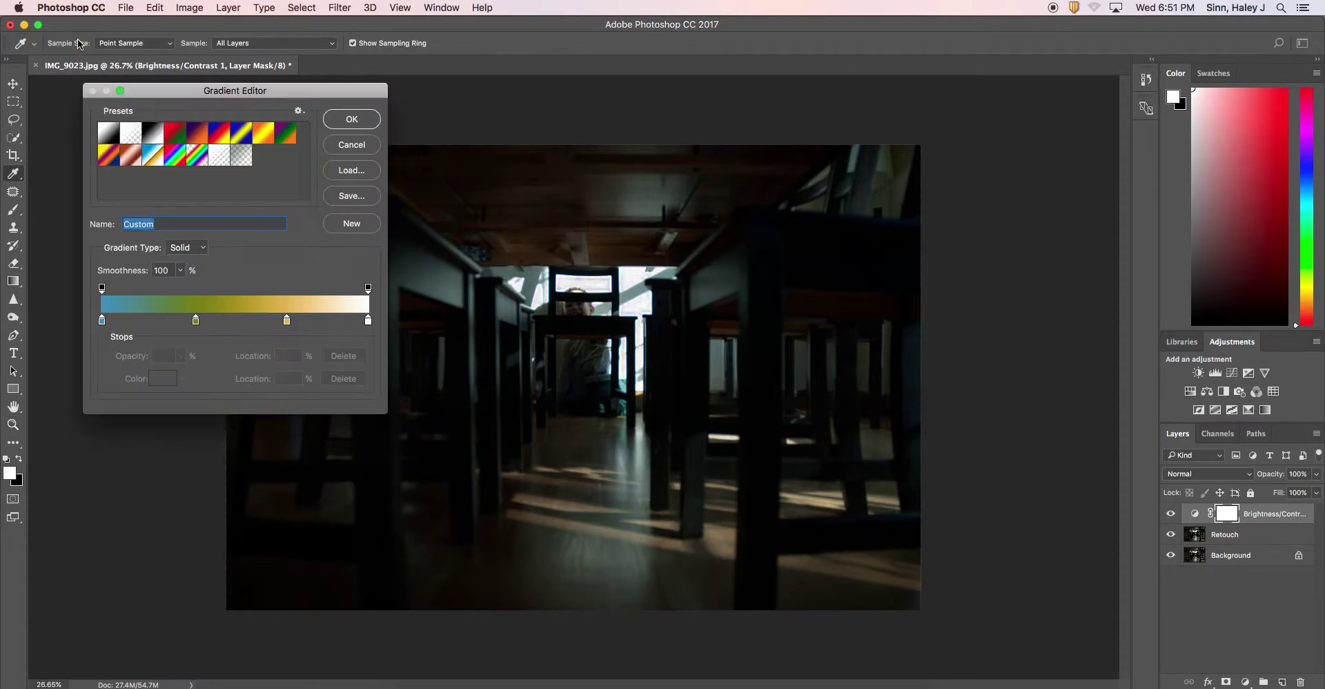
click(154, 143)
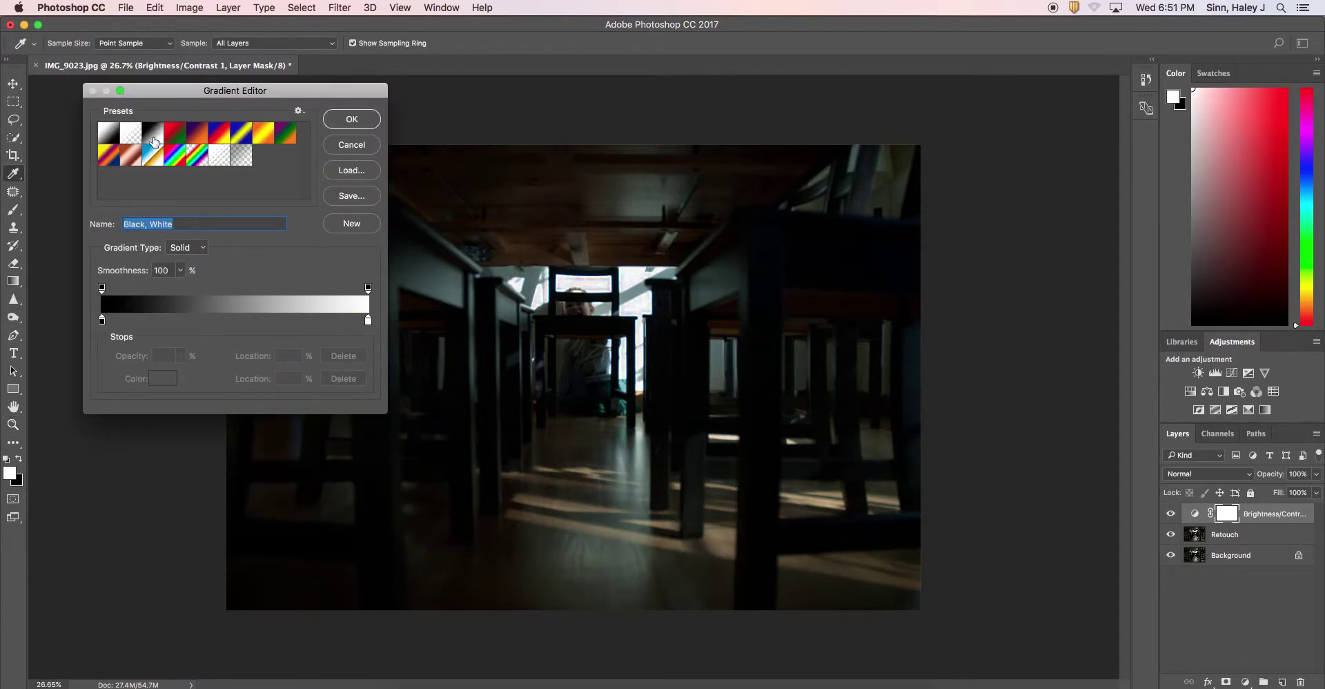
click(352, 120)
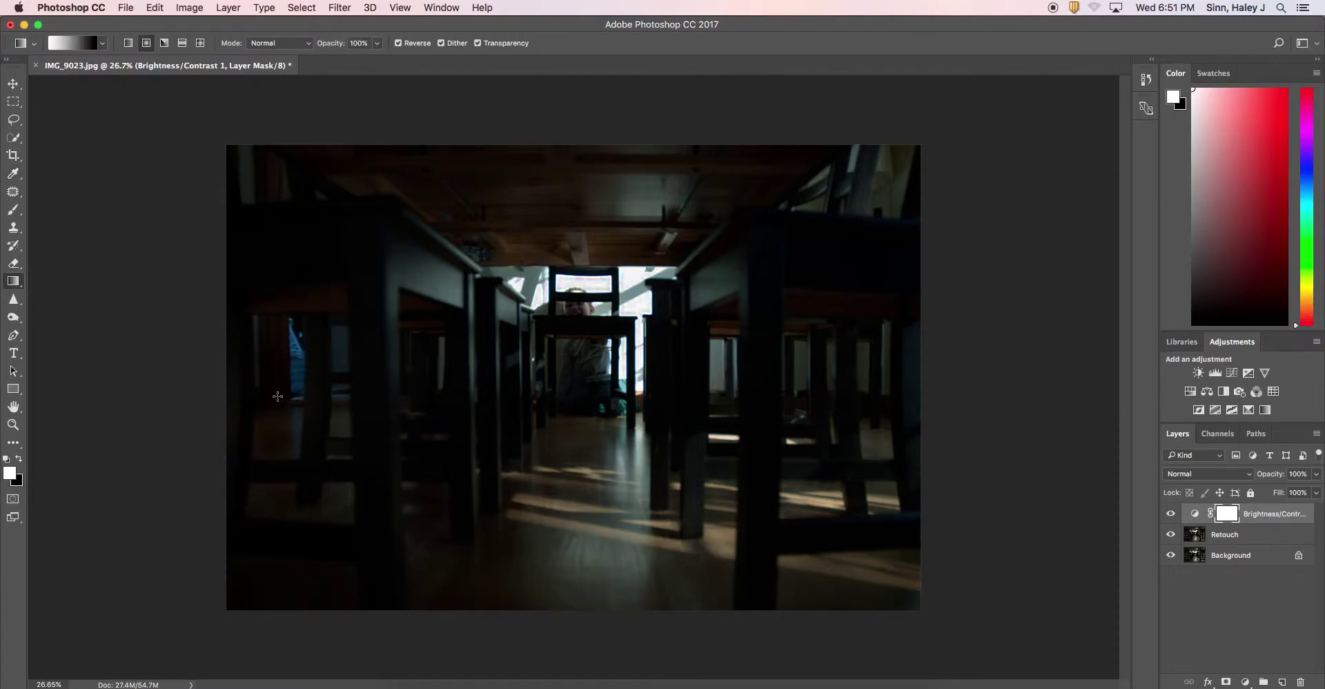
Step: Fill the adjustment's mask with a gradient across the full photo so the darkening fades from the right side toward the left, and compare it on and off
drag(248, 375, 909, 378)
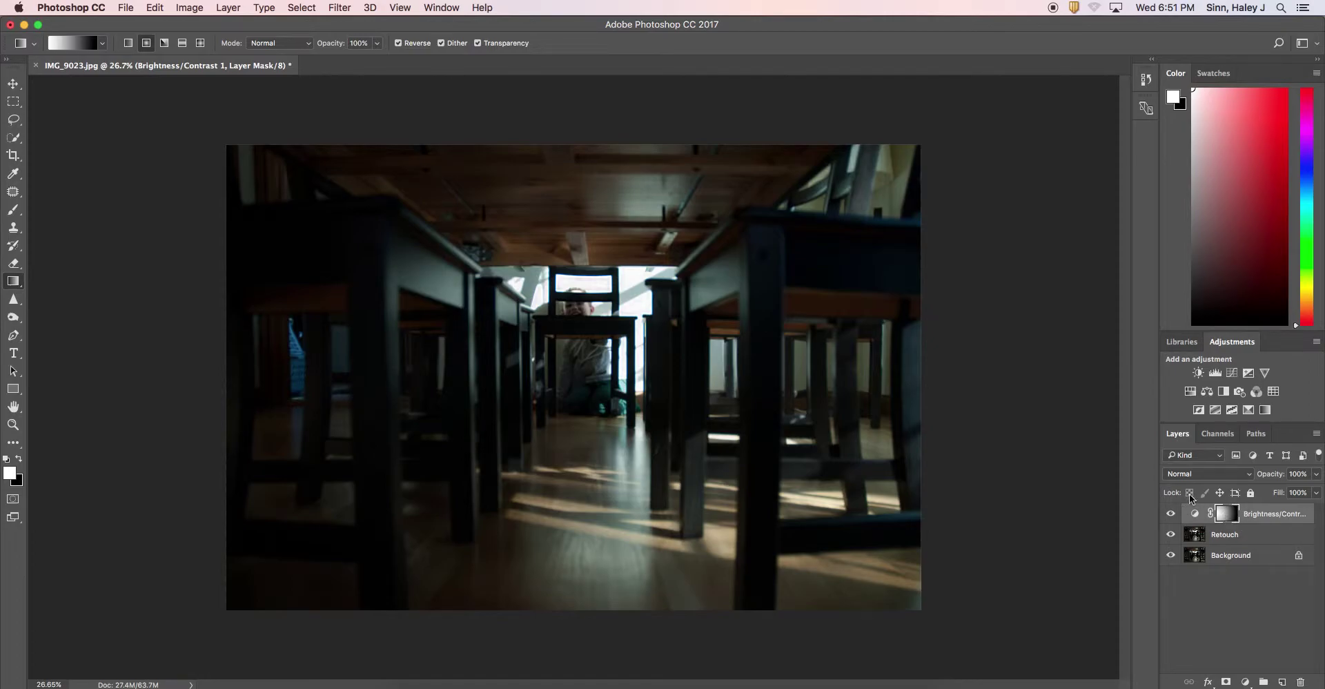
drag(907, 377, 254, 381)
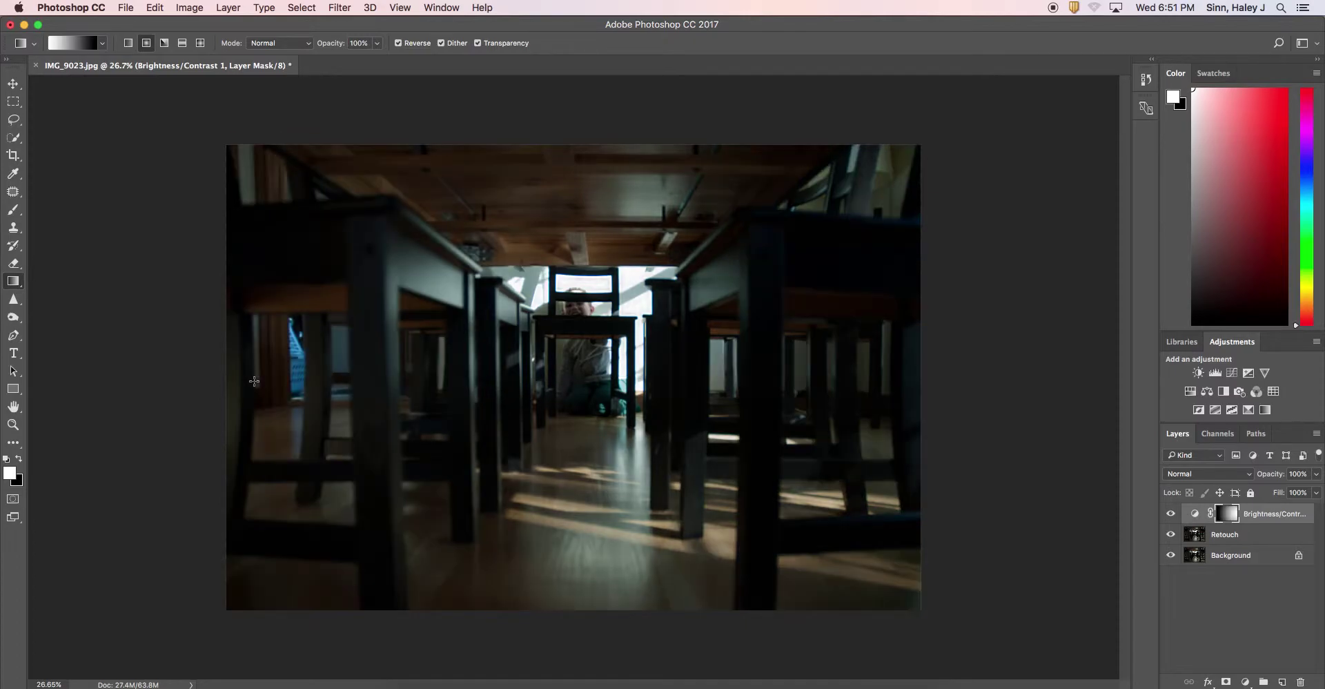
click(1172, 515)
click(1172, 517)
Step: Add a second Brightness/Contrast adjustment layer with brightness 147 and mask it with a radial gradient from the child out to the floor
click(1198, 373)
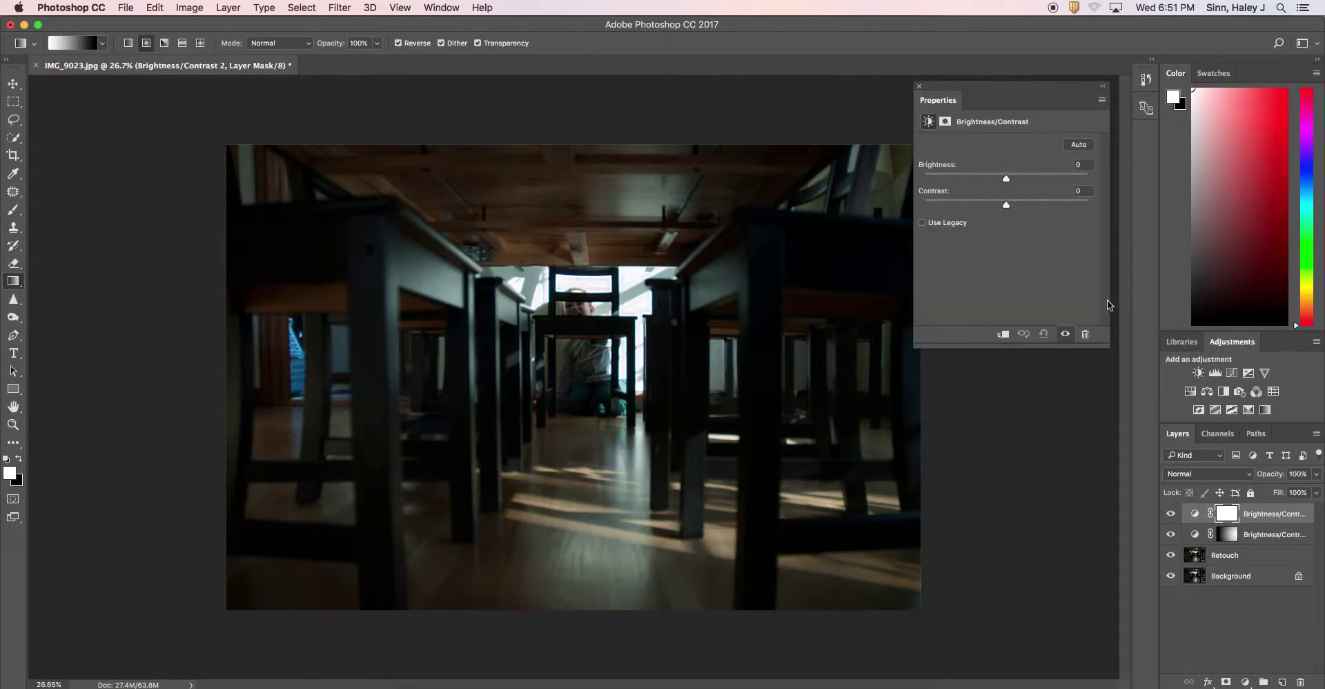
drag(1006, 178, 1087, 181)
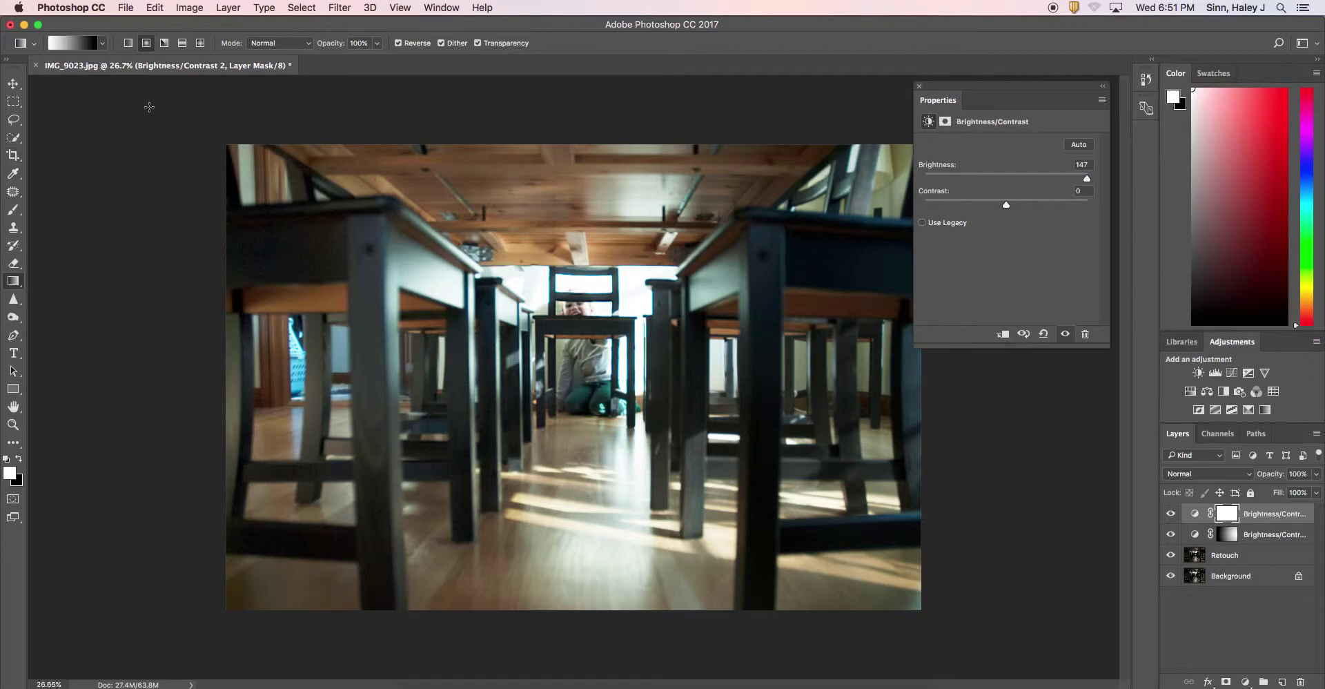
click(146, 43)
drag(586, 321, 586, 456)
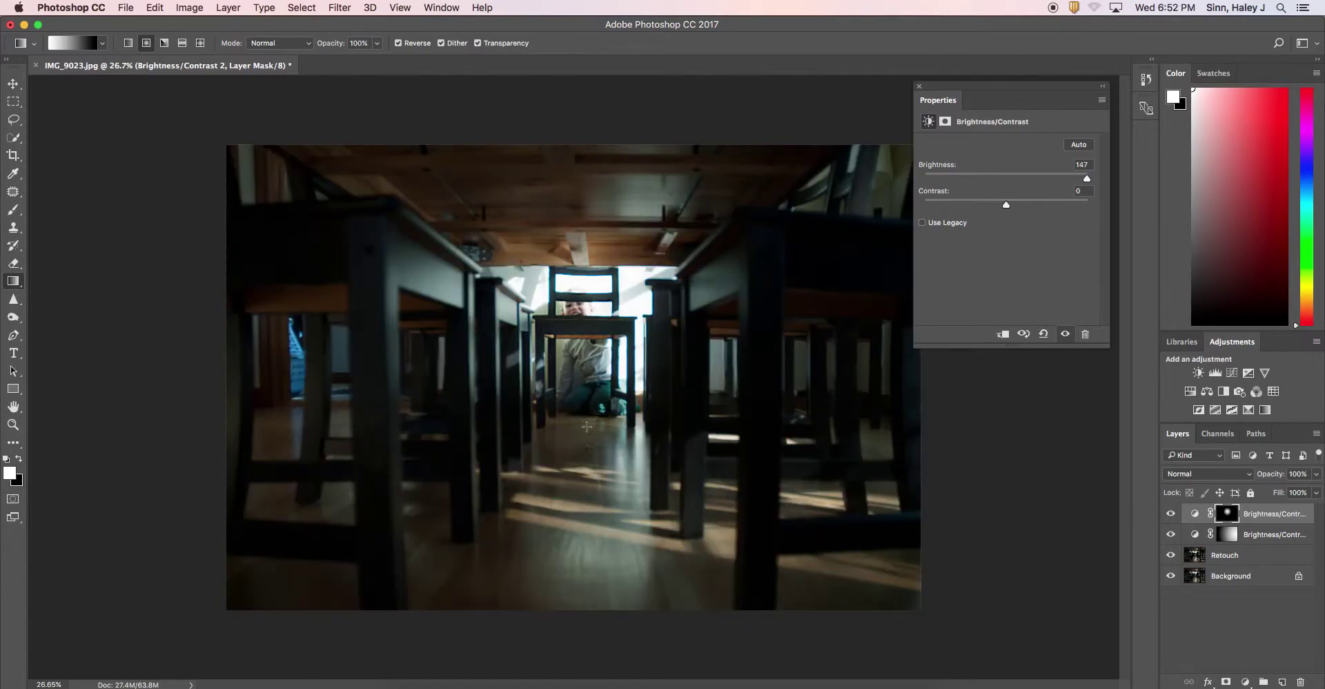
drag(588, 223, 590, 472)
drag(589, 309, 595, 559)
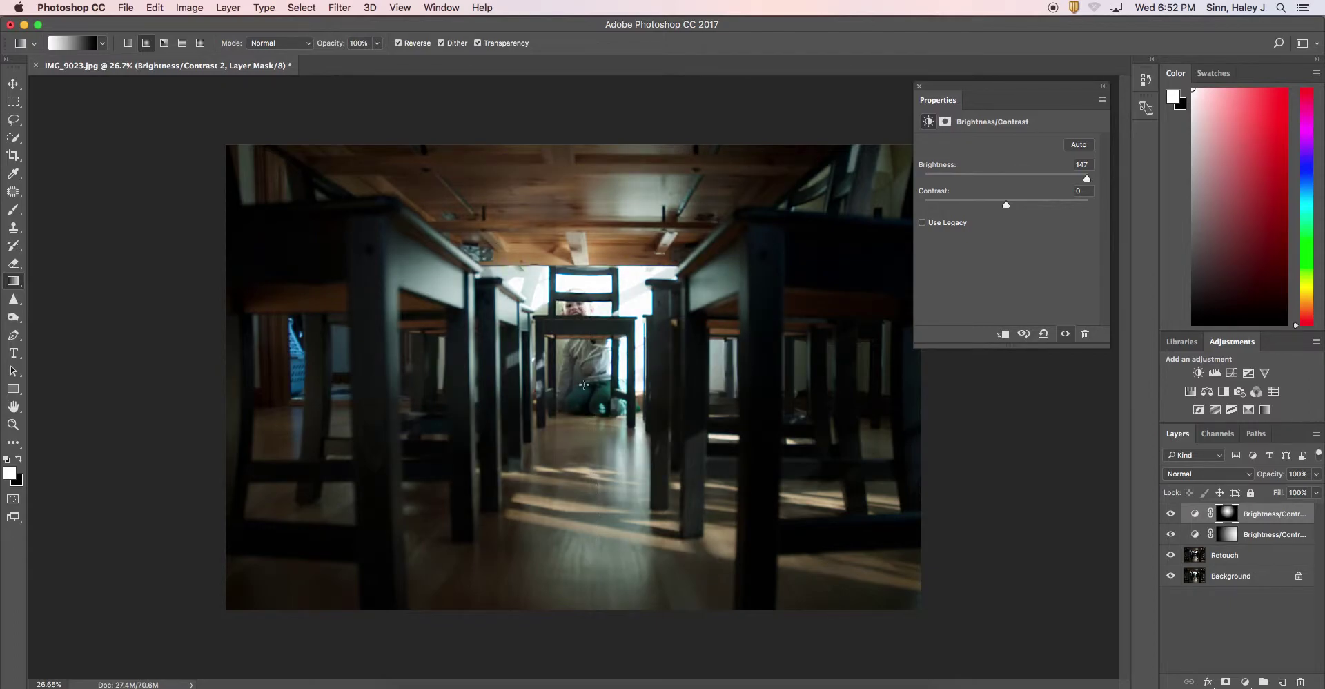
click(1171, 514)
click(1171, 514)
Step: Set up the Brush tool with black as the foreground colour and 35% opacity
click(14, 213)
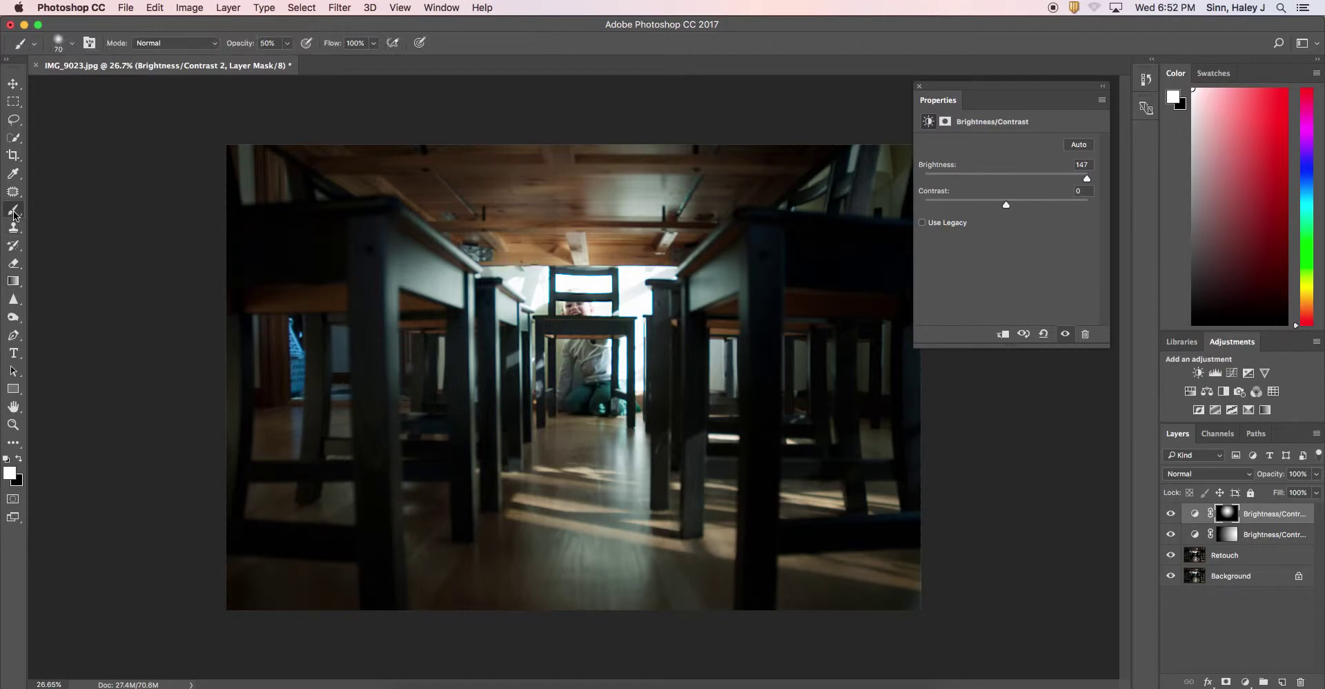
click(19, 459)
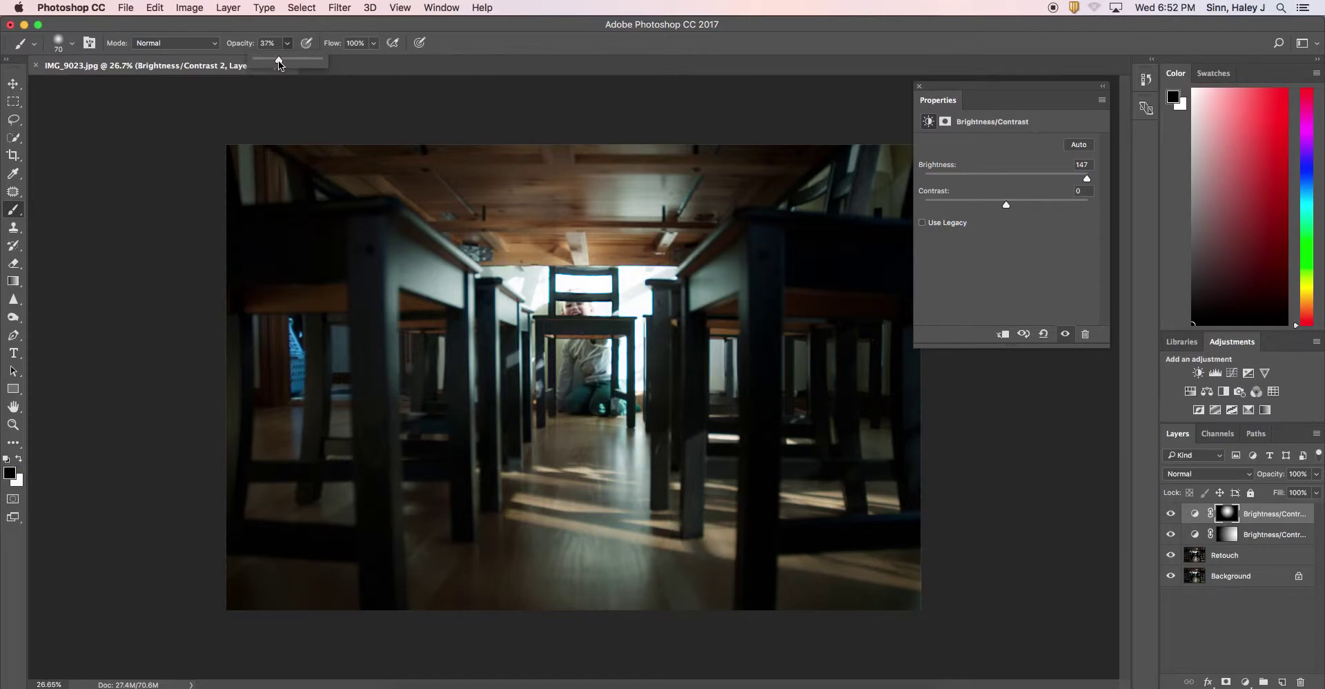
click(578, 303)
key(bracketright)
key(bracketright)
key(bracketright)
key(bracketright)
key(bracketright)
key(super+z)
key(bracketleft)
key(bracketleft)
key(bracketleft)
key(bracketleft)
key(bracketleft)
key(bracketleft)
key(bracketleft)
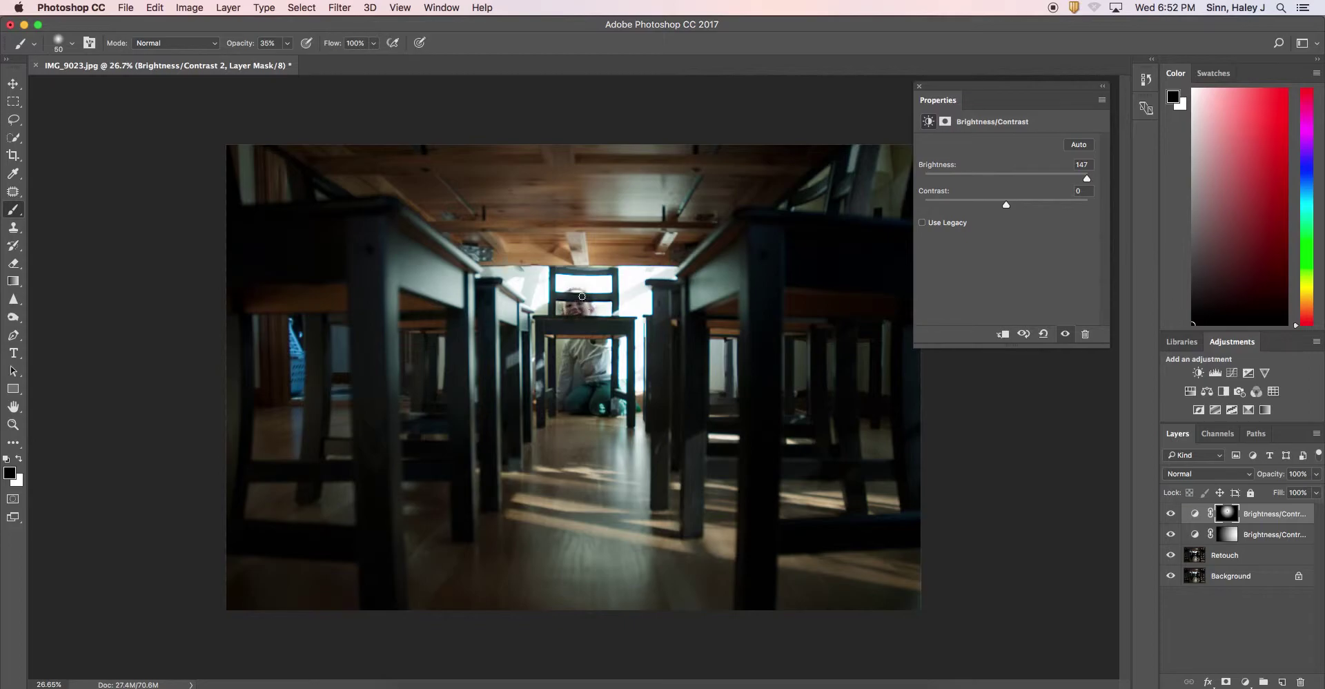
Step: Enlarge the brush to 150 and paint black over the child on the brightening layer's mask to soften the effect there
key(bracketright)
key(bracketright)
key(bracketright)
key(bracketright)
key(bracketright)
key(bracketright)
key(bracketright)
mouse_move(593, 355)
mouse_down()
mouse_move(604, 370)
mouse_move(572, 380)
mouse_move(603, 399)
mouse_move(614, 319)
mouse_move(625, 402)
mouse_move(598, 387)
mouse_move(582, 294)
mouse_up()
Step: Toggle the visibility of both Brightness/Contrast layers to compare the photo with and without the adjustments
click(1171, 514)
click(1171, 514)
click(1171, 513)
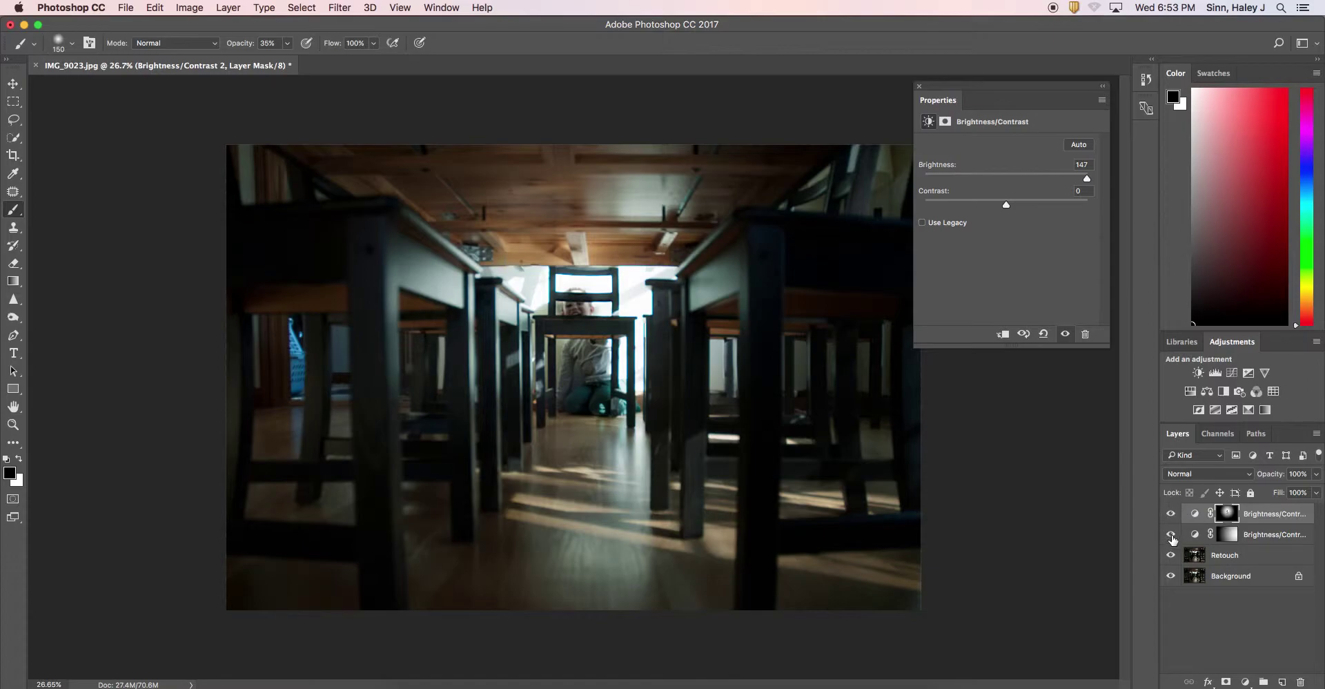
drag(1173, 538, 1172, 517)
drag(1173, 535, 1174, 517)
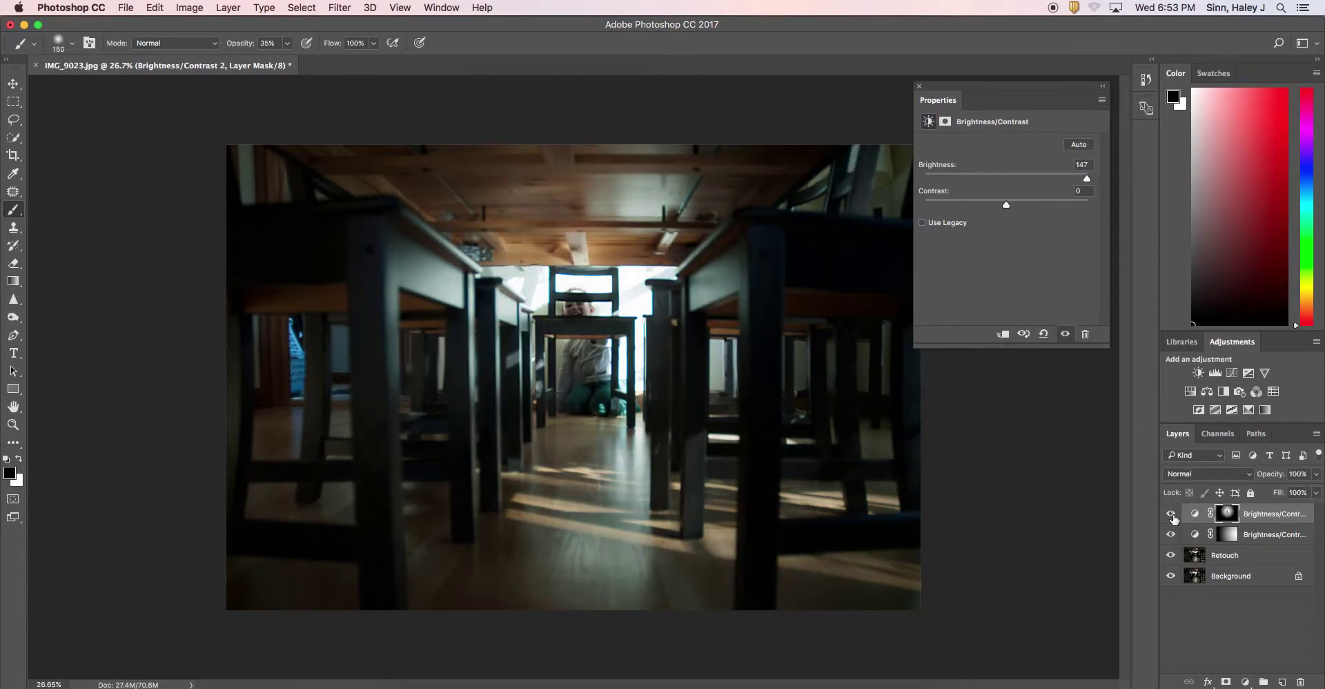